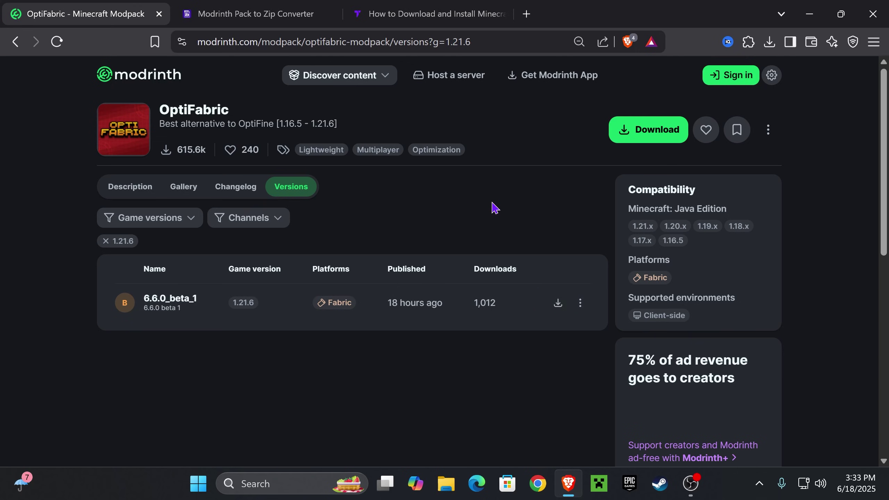
Search the Modrinth Pack to Zip Converter for optifabric and select the OptiFabric modpack
click(255, 8)
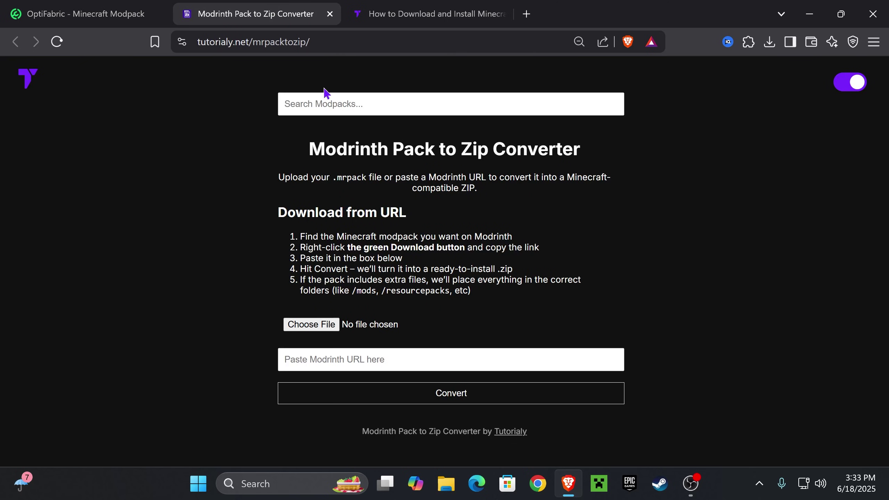
triple_click(639, 156)
click(640, 157)
click(363, 109)
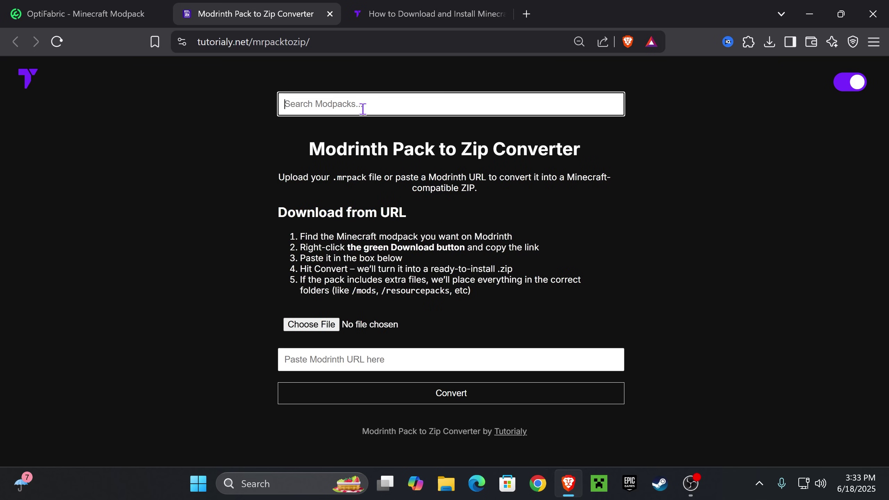
text(optifabr)
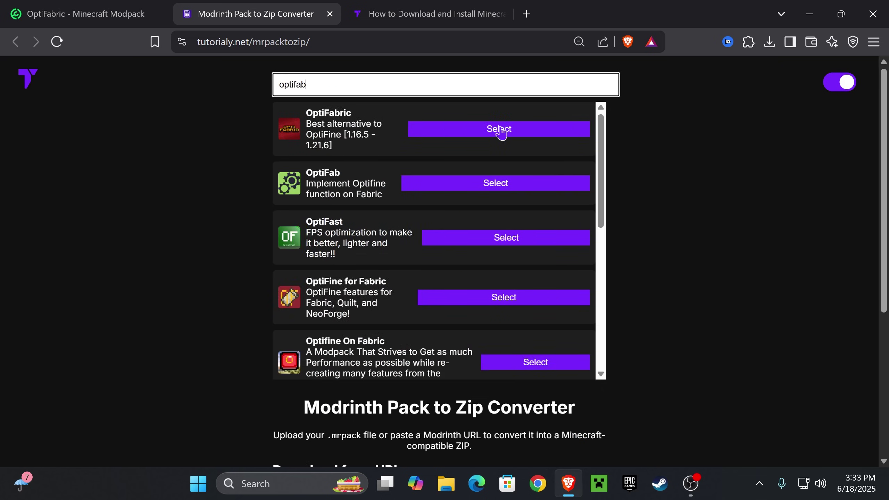
click(461, 185)
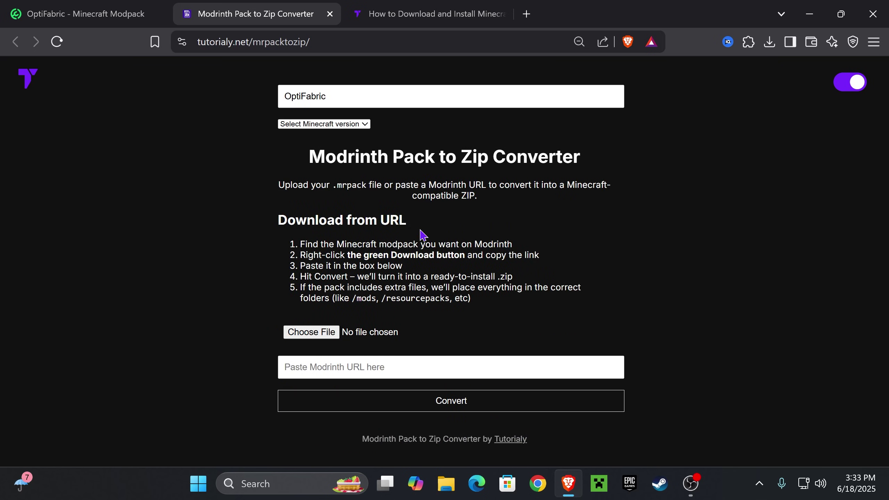
Choose Minecraft version 1.21.6, convert the modpack, and save OptiFabric 1.21.6-converted.zip to Downloads
click(350, 124)
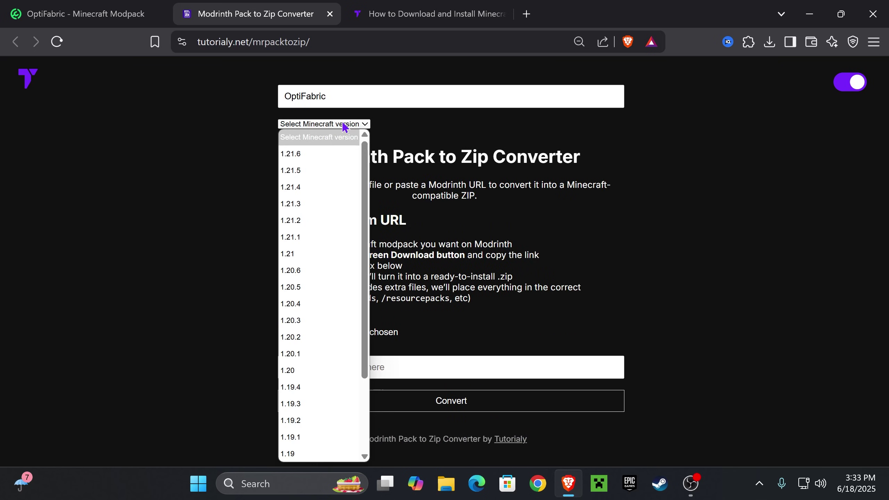
click(297, 160)
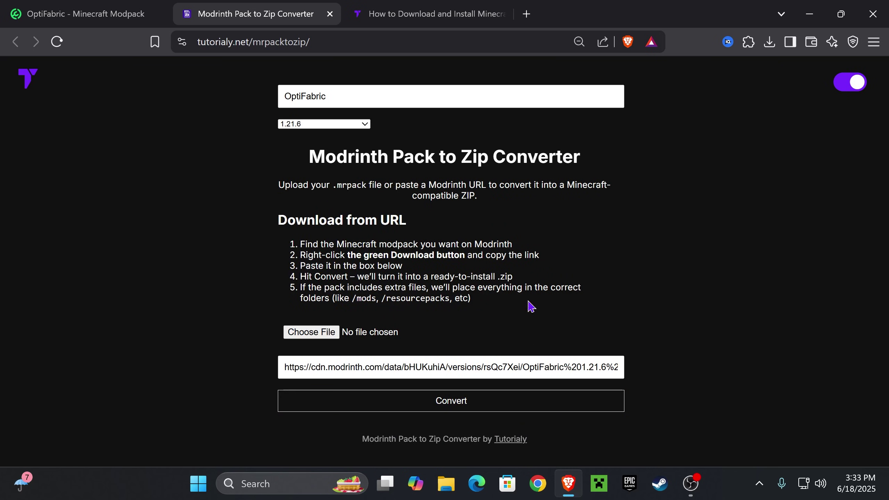
click(529, 398)
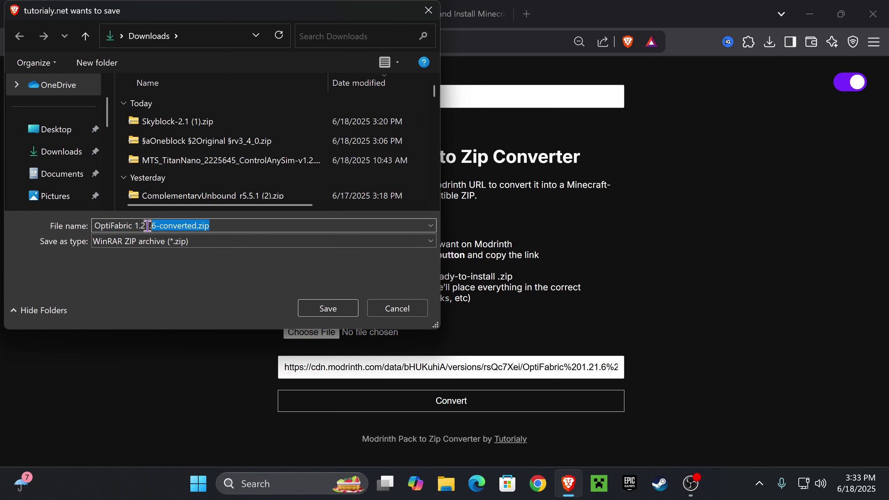
key(Return)
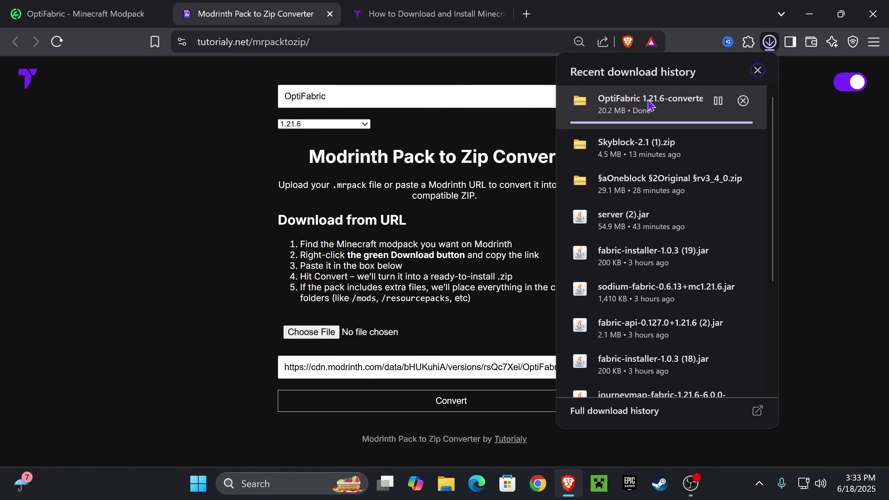
click(87, 14)
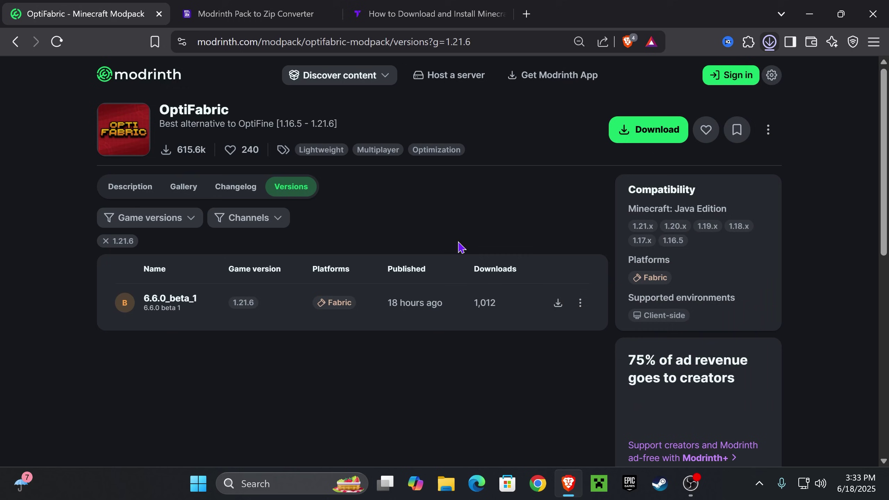
double_click(245, 111)
click(246, 111)
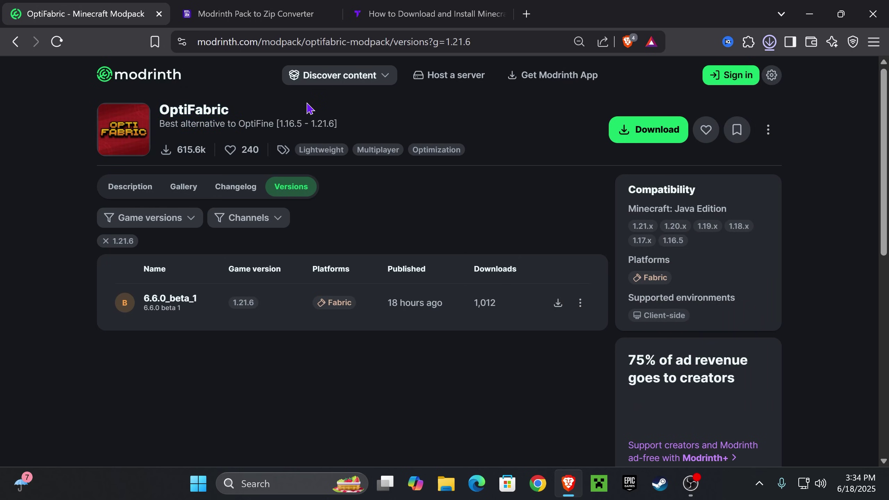
click(256, 14)
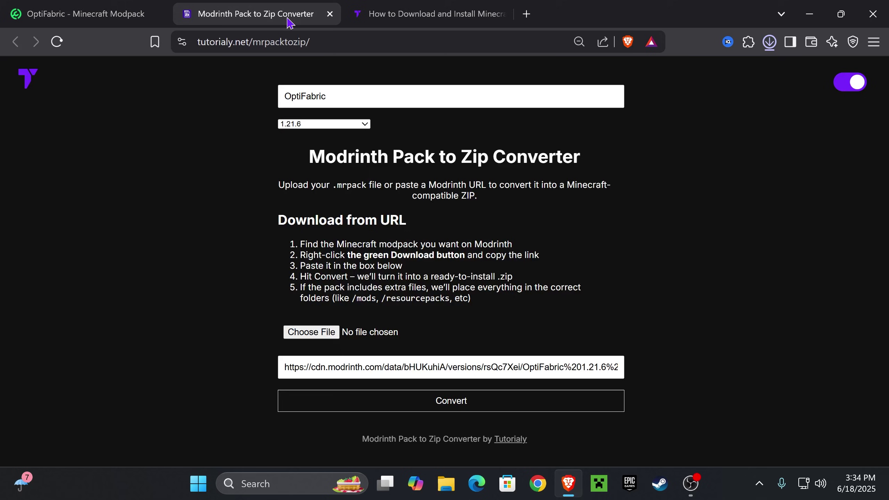
Place the converted OptiFabric zip on the desktop and extract it to a folder named OptiFabric 1.21.6-converted
click(770, 42)
double_click(624, 24)
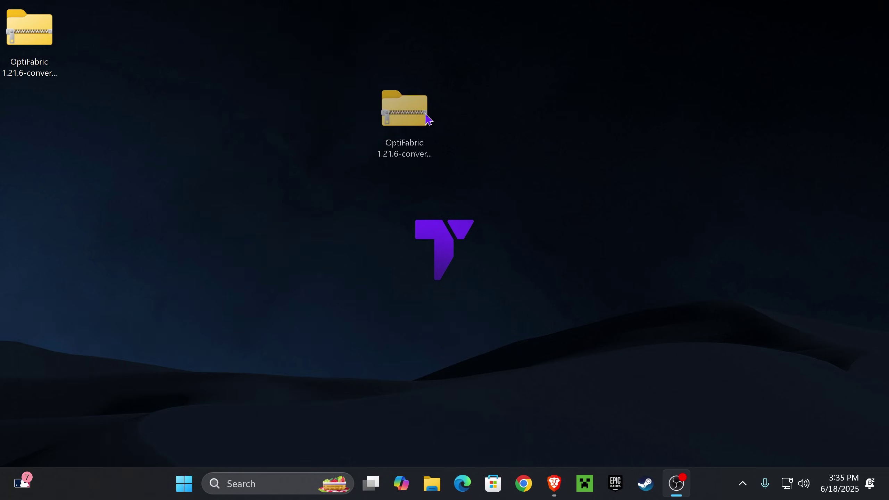
drag(427, 119, 411, 128)
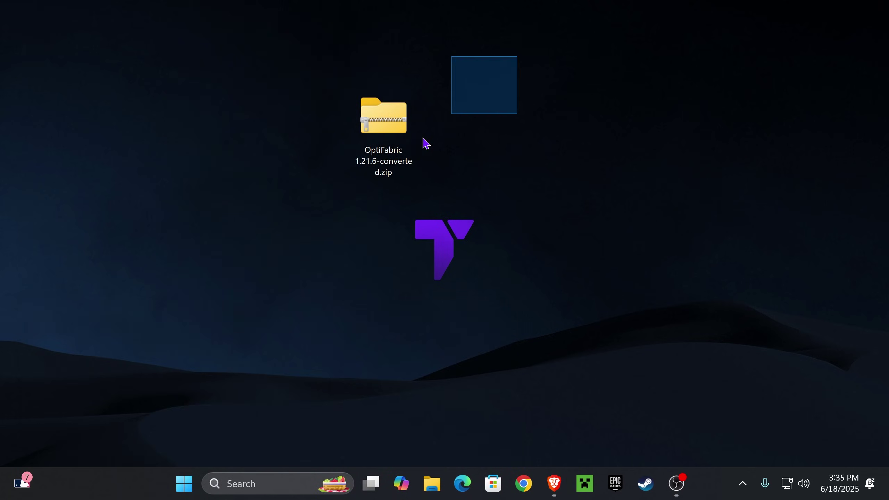
right_click(393, 121)
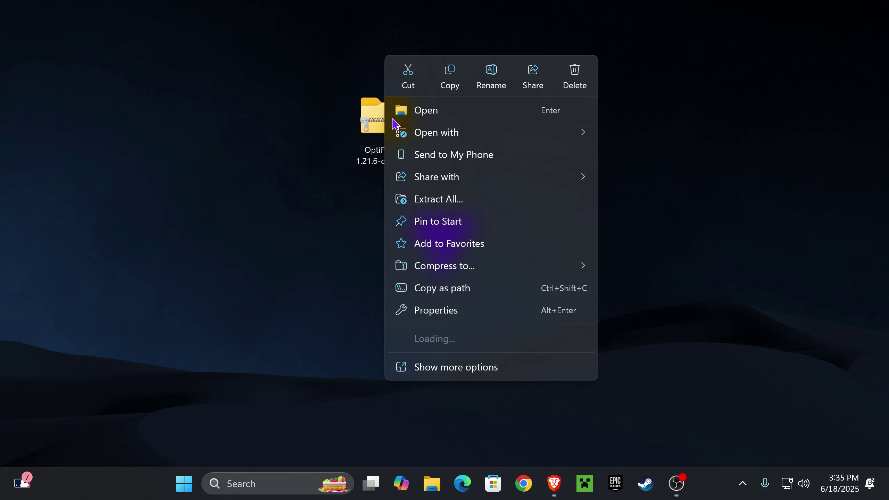
click(462, 199)
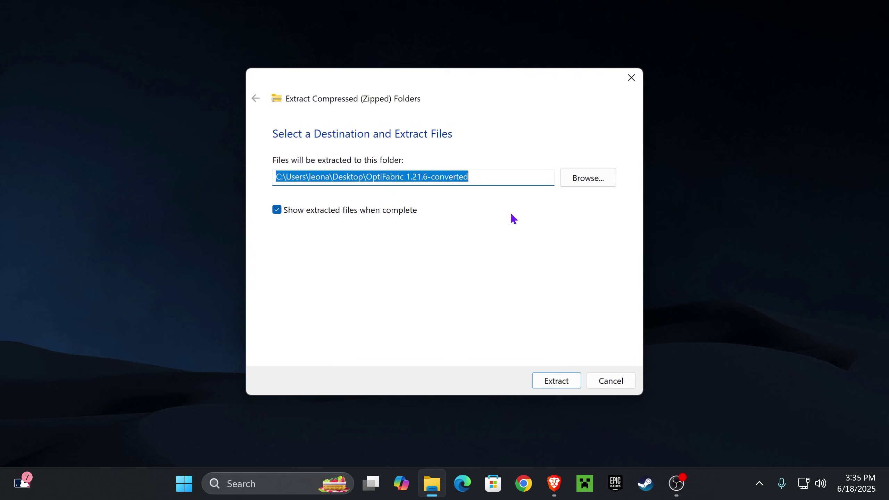
click(545, 384)
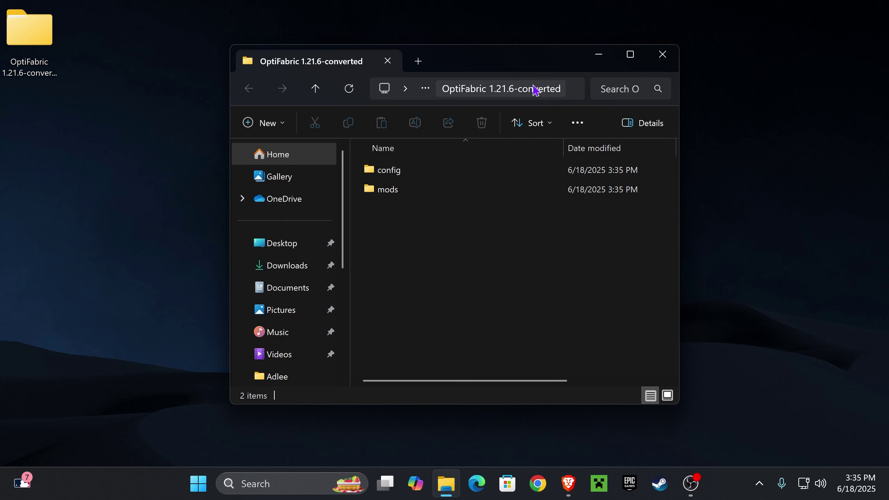
Close the extracted folder's window, delete the zip archive from the desktop, and move the extracted folder toward the desktop's middle
drag(599, 259, 530, 281)
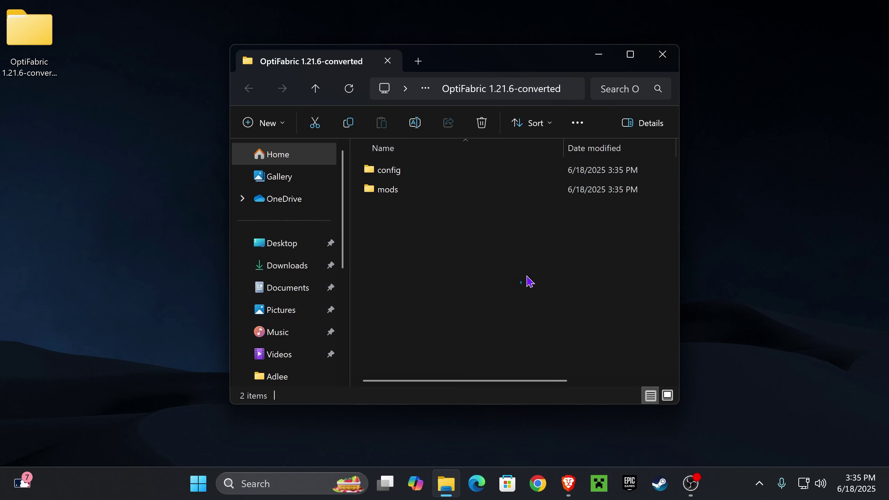
click(663, 55)
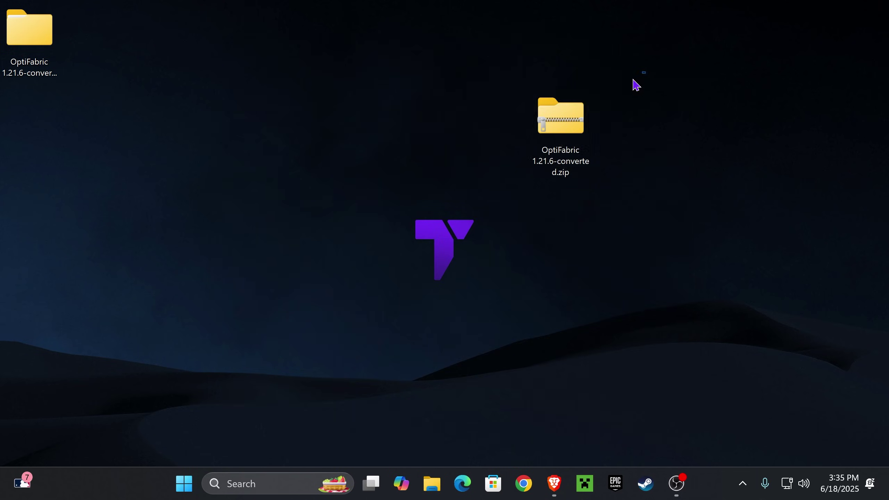
key(Delete)
drag(40, 36, 283, 174)
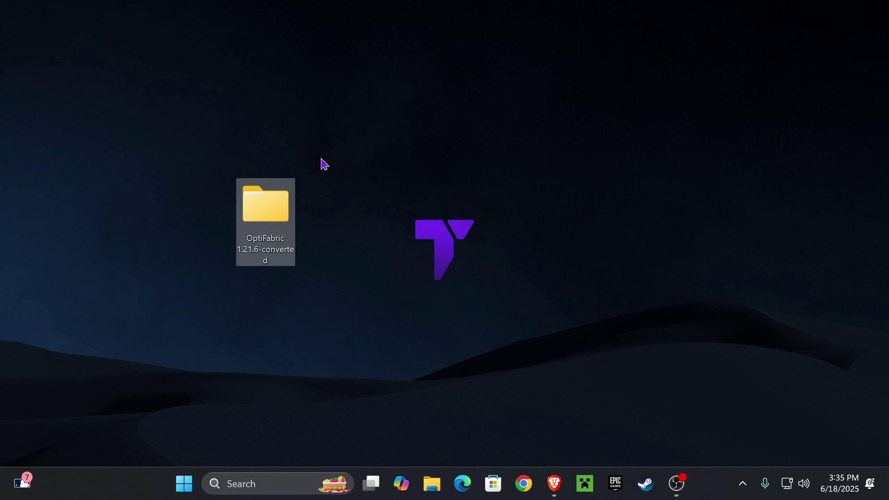
Open the mods folder inside the extracted OptiFabric folder and examine the mod files it contains
double_click(291, 218)
double_click(416, 194)
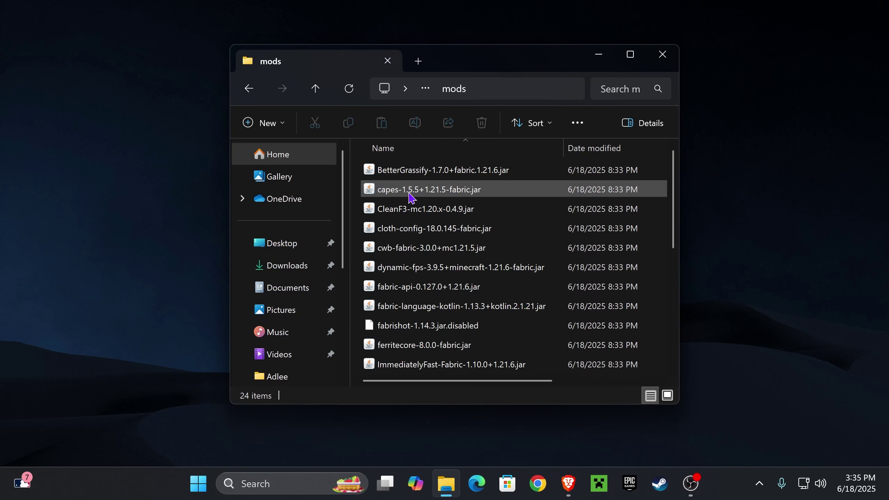
scroll(507, 179, down, 4)
scroll(472, 230, up, 4)
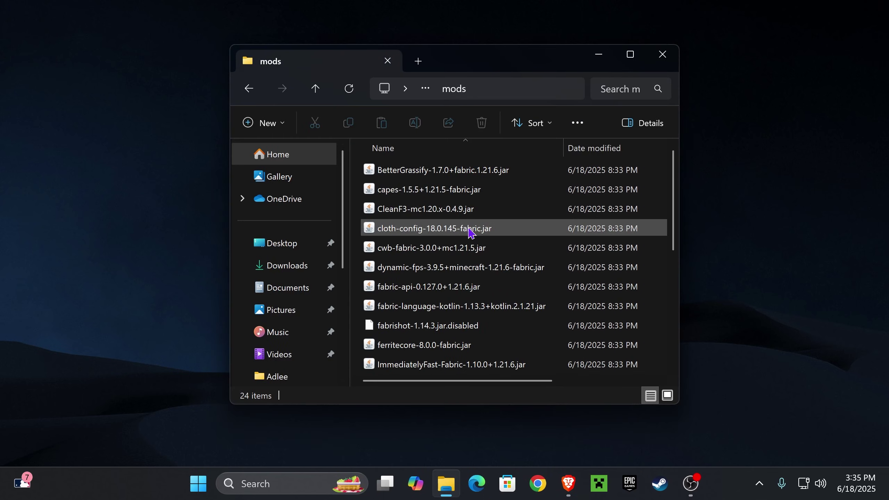
scroll(437, 212, down, 1)
key(BackSpace)
click(409, 195)
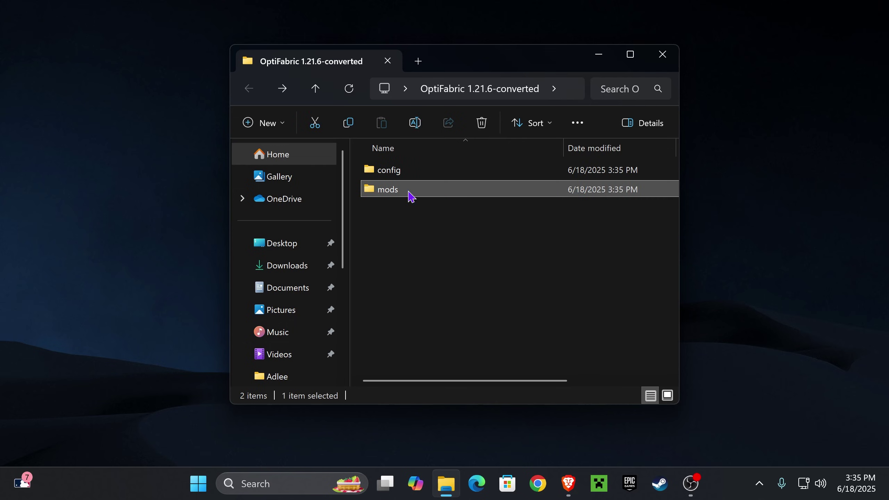
double_click(409, 195)
scroll(486, 219, down, 4)
scroll(486, 218, up, 4)
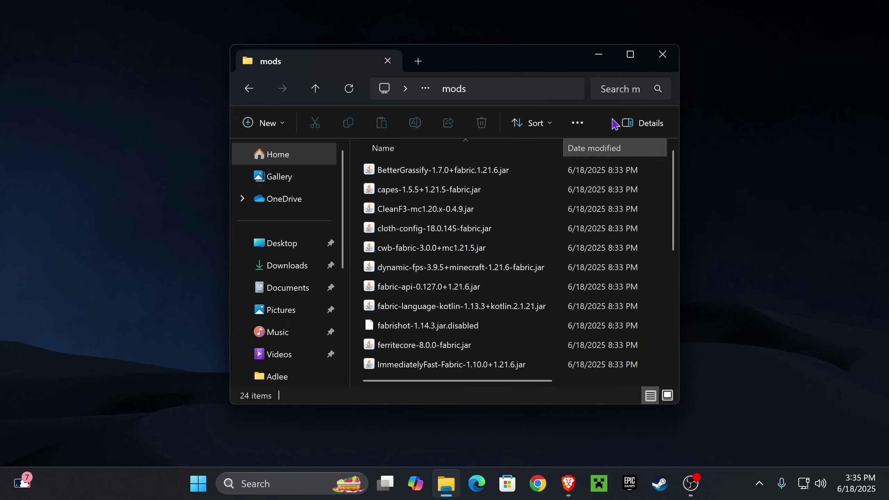
click(663, 54)
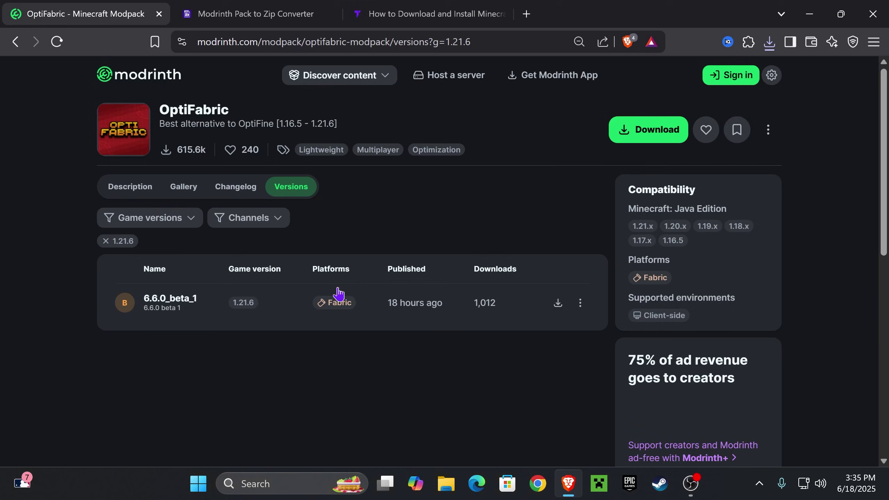
scroll(420, 259, down, 3)
scroll(512, 224, up, 3)
click(809, 14)
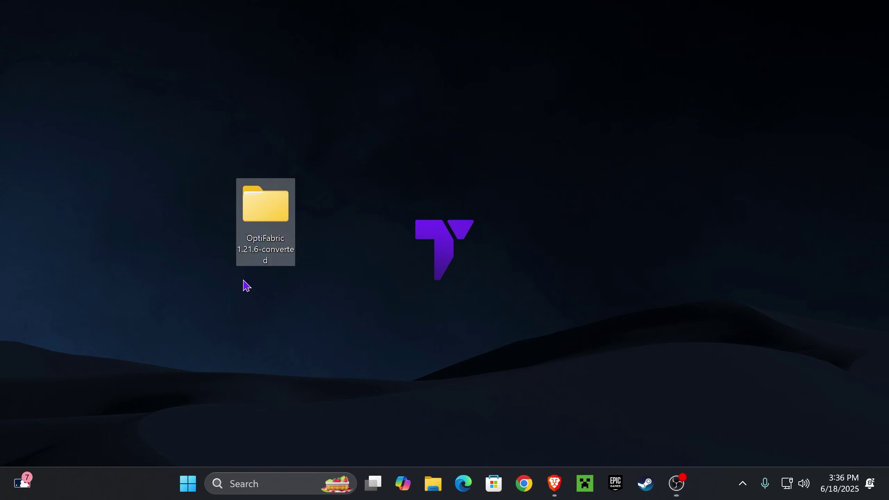
Reopen the extracted OptiFabric folder from the desktop and review its config and mods folders, then close it
drag(273, 219, 319, 186)
click(446, 133)
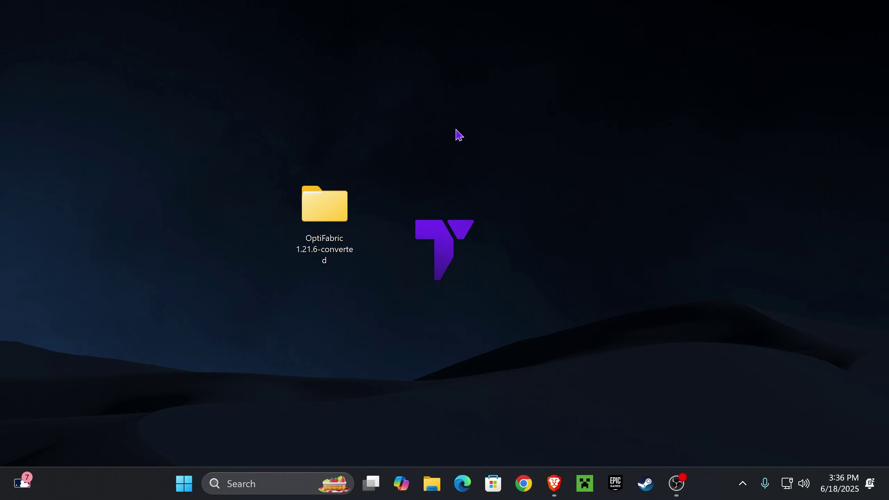
double_click(341, 221)
key(ctrl+a)
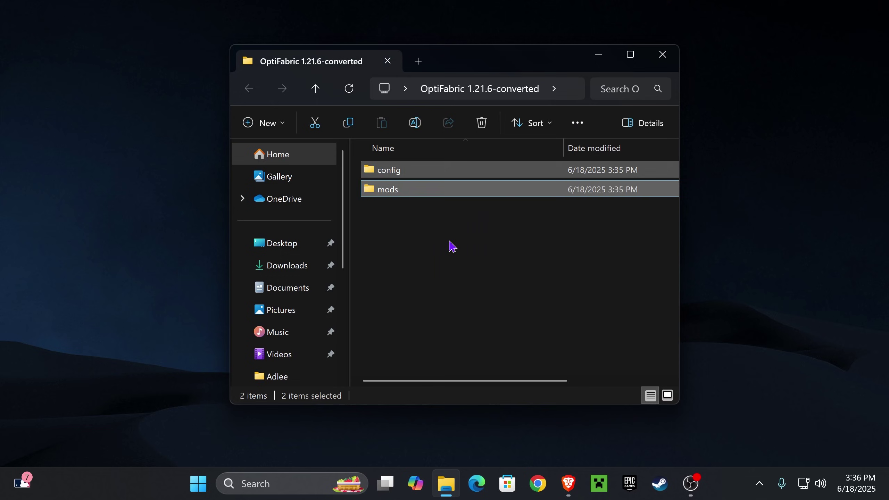
click(458, 234)
drag(542, 252, 419, 177)
drag(546, 246, 464, 194)
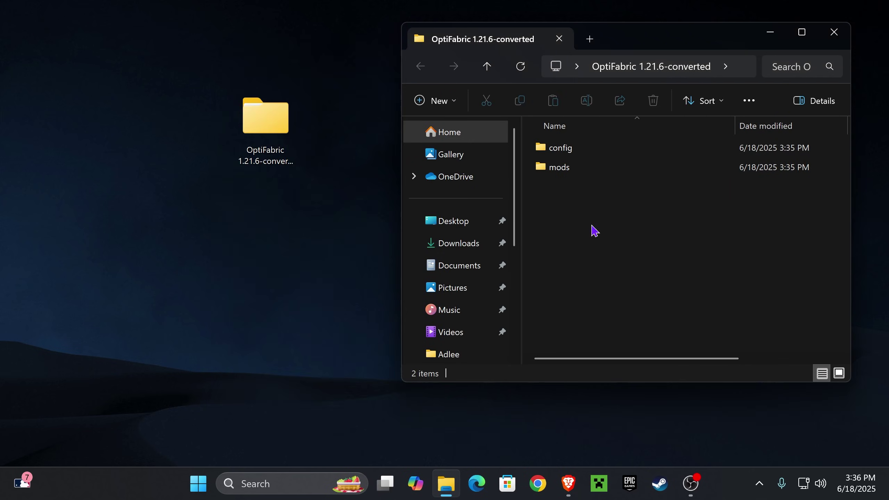
drag(338, 174, 174, 81)
click(661, 225)
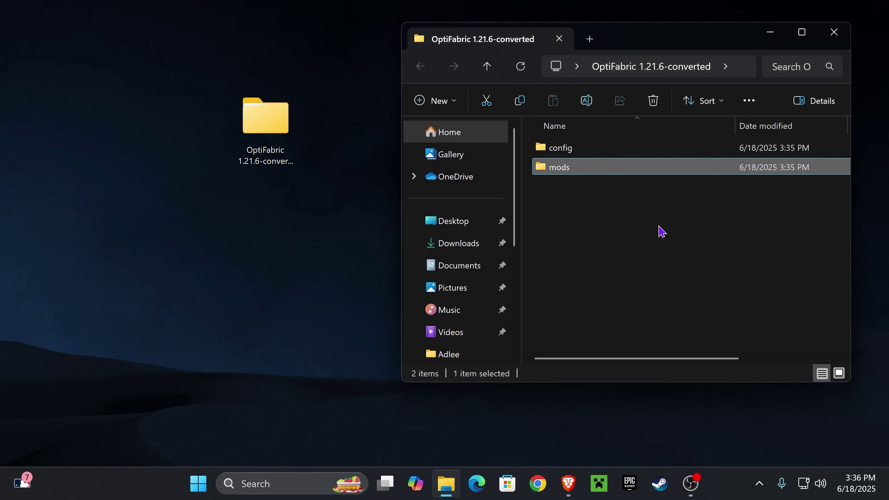
click(832, 32)
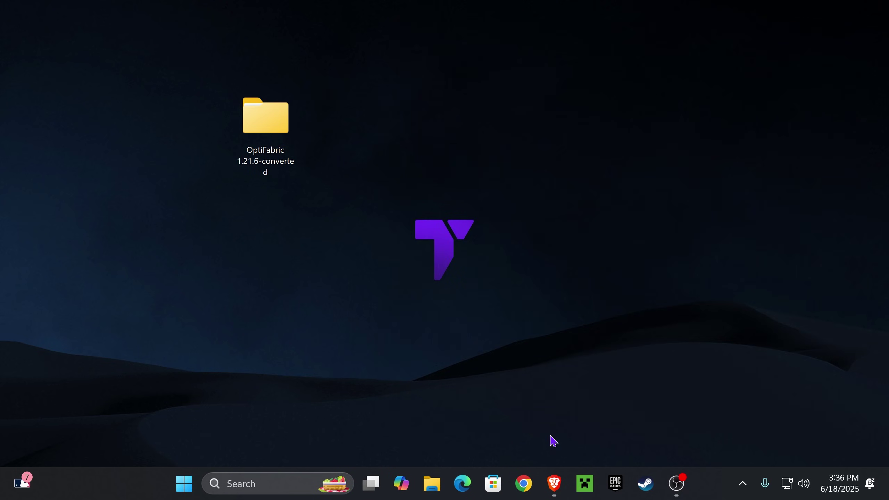
In the browser, find the download section of the Fabric Mod Loader guide and open the Fabric installer page from it
click(553, 483)
key(ctrl+Tab)
key(ctrl+Tab)
scroll(407, 229, down, 2)
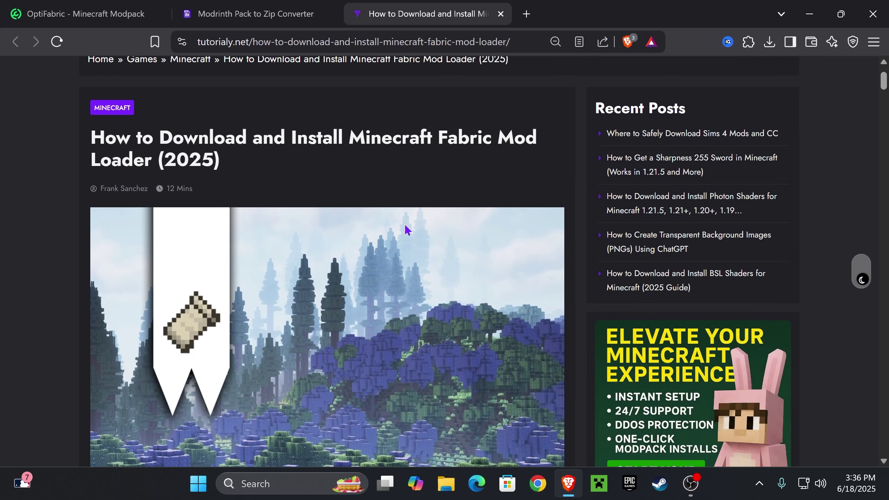
scroll(407, 229, down, 15)
scroll(416, 279, up, 9)
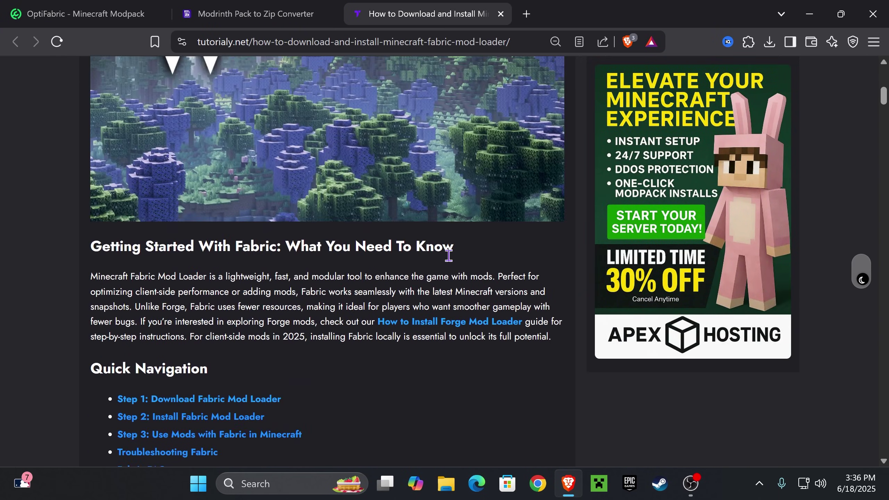
scroll(448, 256, down, 6)
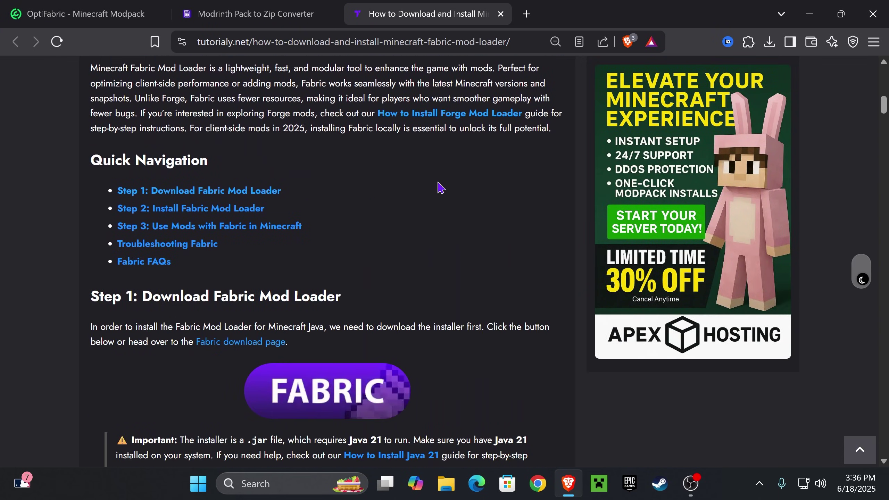
click(265, 189)
click(332, 165)
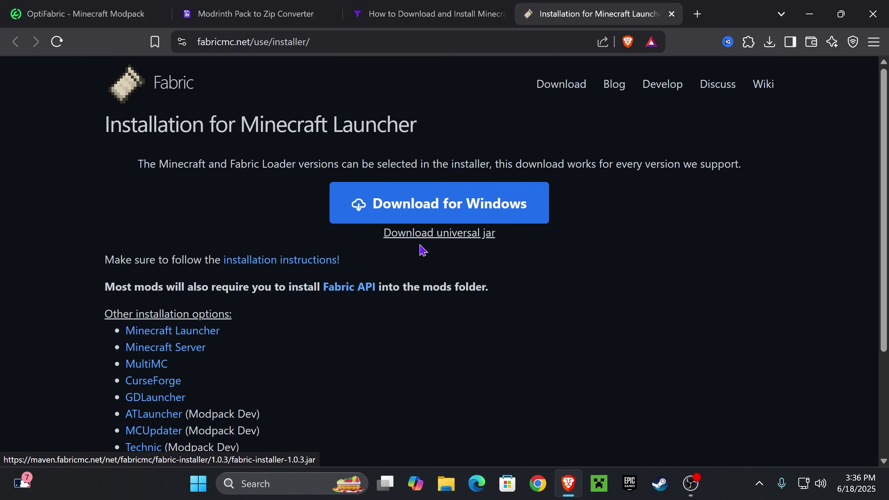
Download the Fabric installer as a universal jar and shrink the browser window to uncover the desktop
click(413, 233)
key(Return)
drag(753, 6, 340, 279)
drag(445, 130, 445, 130)
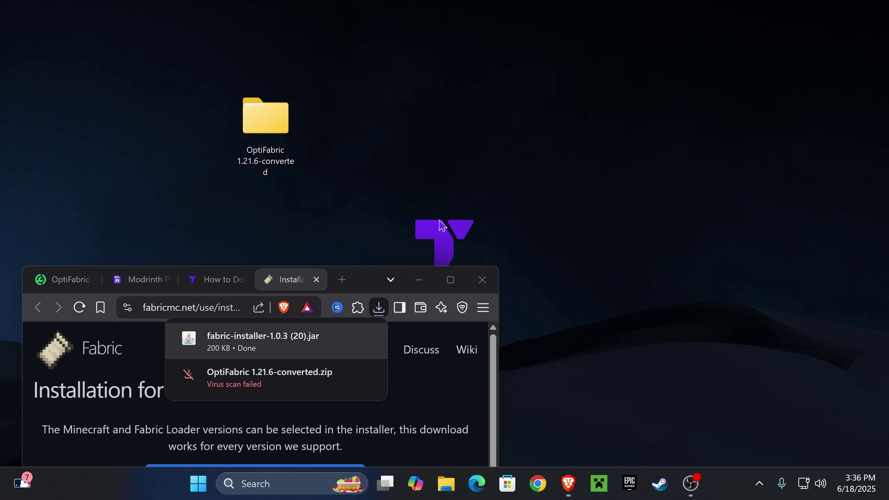
Put the downloaded Fabric installer jar on the desktop beside the OptiFabric folder and run it
key(super+d)
drag(556, 33, 367, 213)
drag(339, 70, 222, 206)
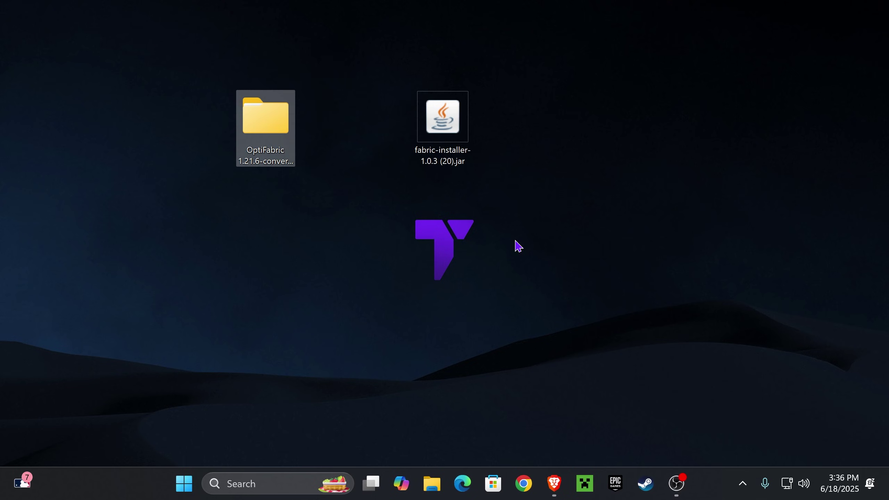
click(549, 201)
drag(511, 46, 407, 198)
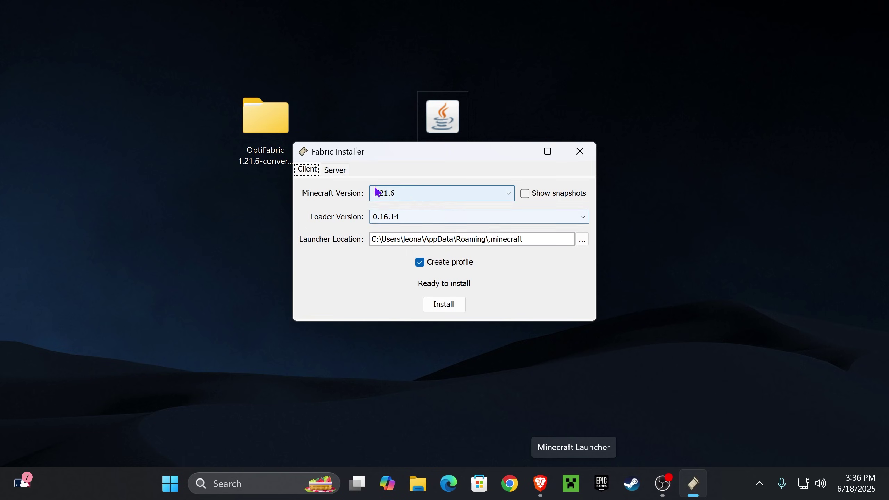
Install the Fabric client for Minecraft 1.21.6 with loader version 0.16.14 and delete the installer jar from the desktop
click(397, 198)
click(409, 199)
click(452, 304)
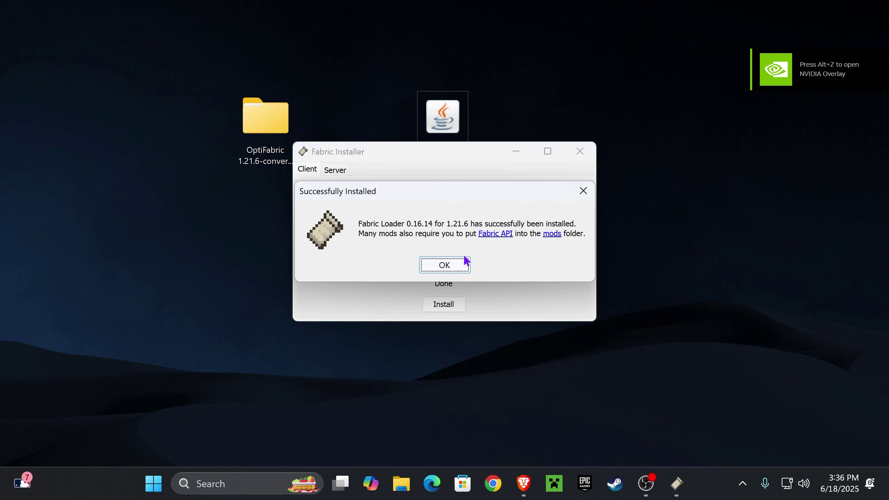
click(452, 272)
click(579, 151)
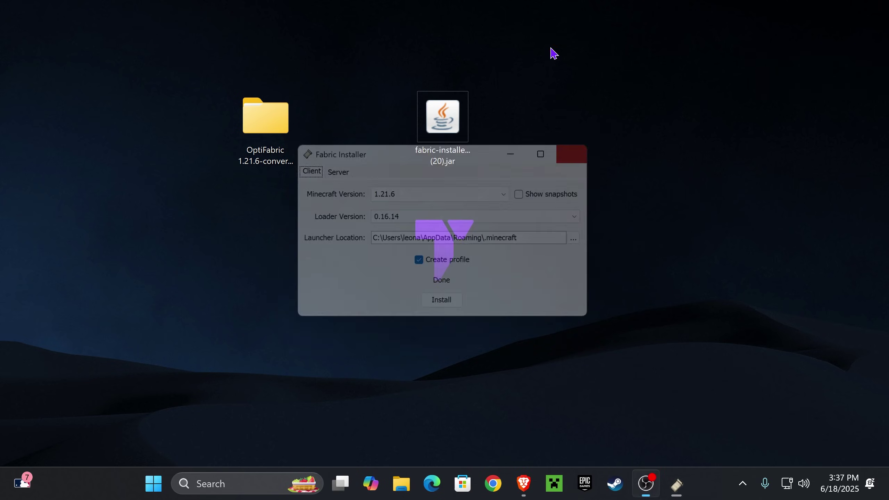
key(Delete)
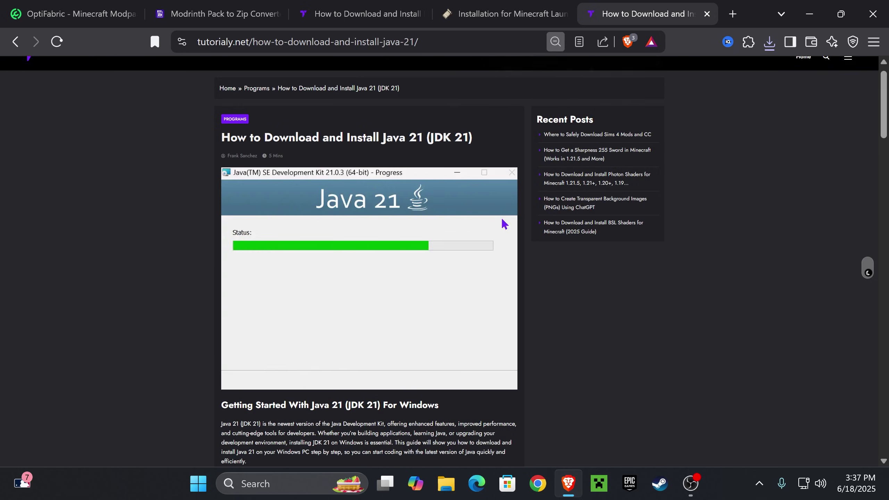
Examine the Java 21 (JDK 21) guide's download, installation and troubleshooting sections
scroll(545, 248, down, 5)
scroll(502, 194, up, 5)
scroll(503, 193, down, 15)
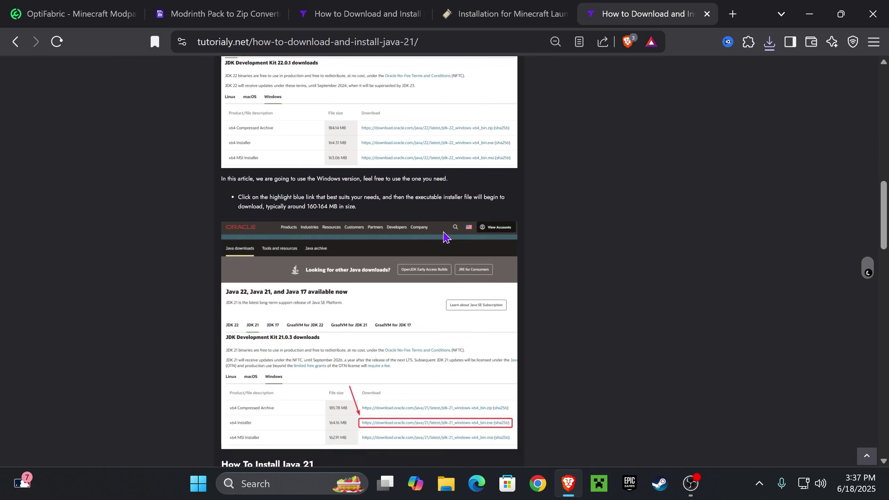
scroll(490, 280, up, 5)
scroll(498, 282, up, 10)
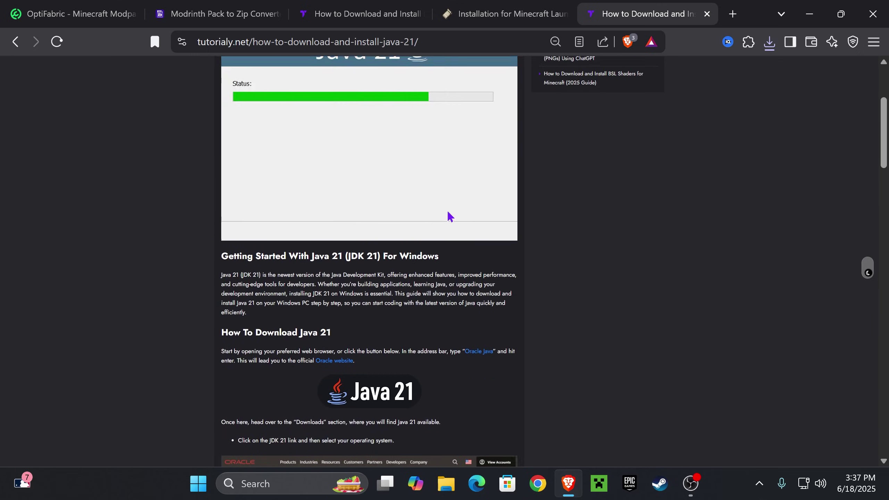
scroll(448, 196, down, 20)
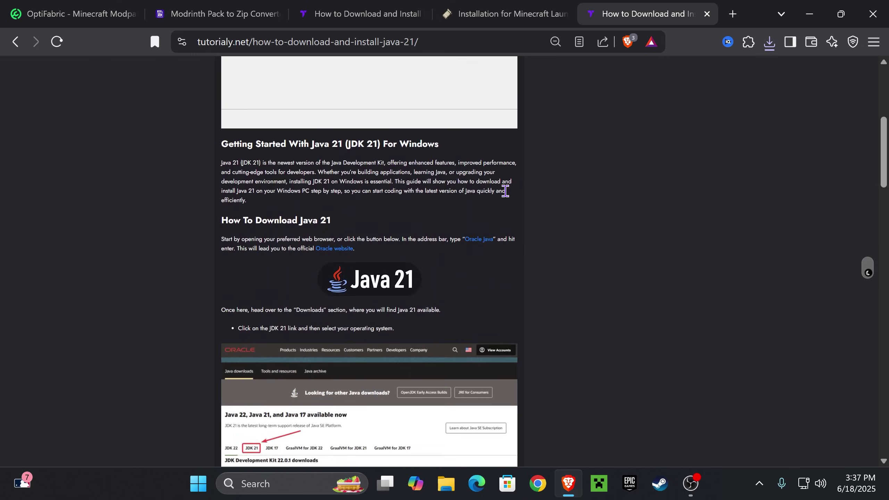
scroll(516, 272, down, 10)
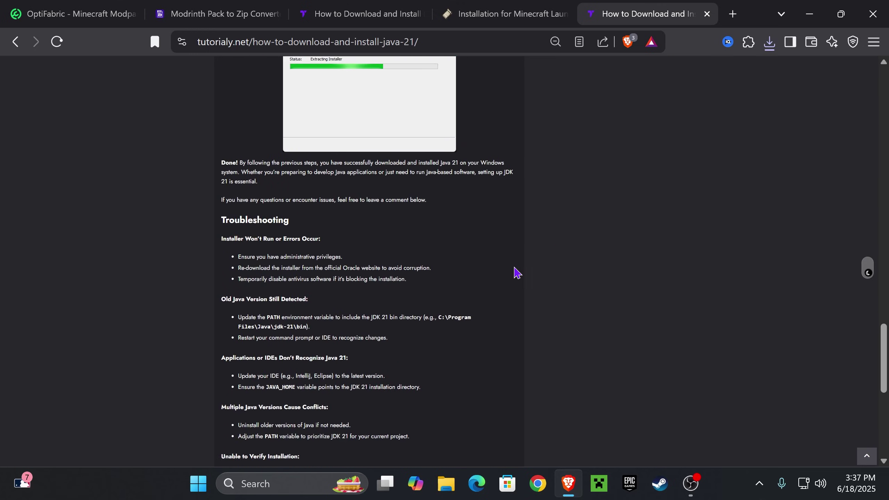
scroll(484, 224, up, 20)
scroll(512, 210, up, 4)
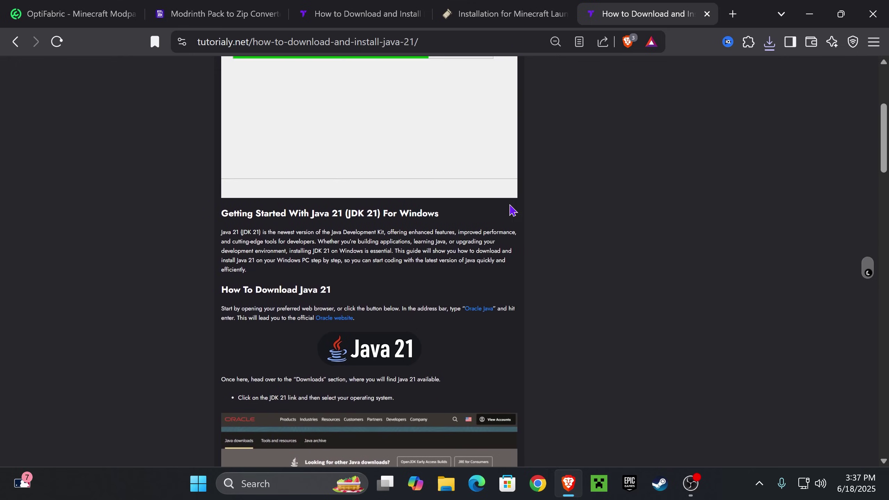
Return to the desktop and check the contents of the OptiFabric 1.21.6-converted folder, closing it when finished
click(809, 13)
double_click(265, 115)
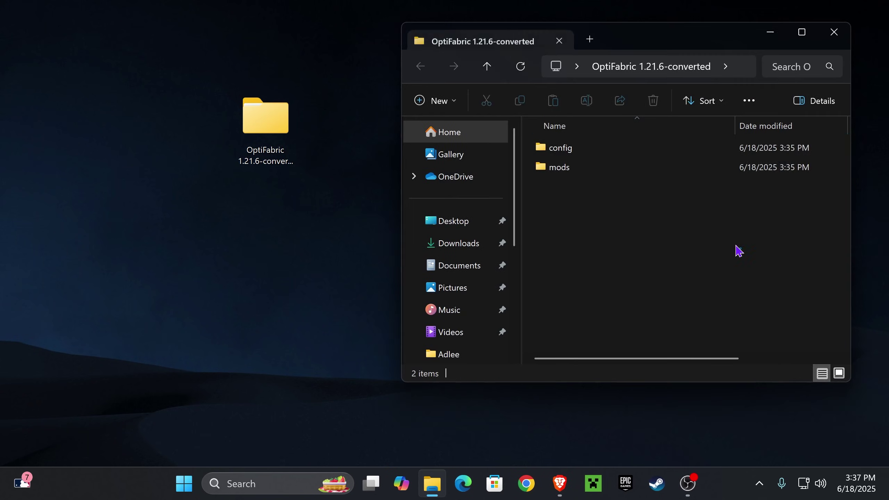
click(834, 33)
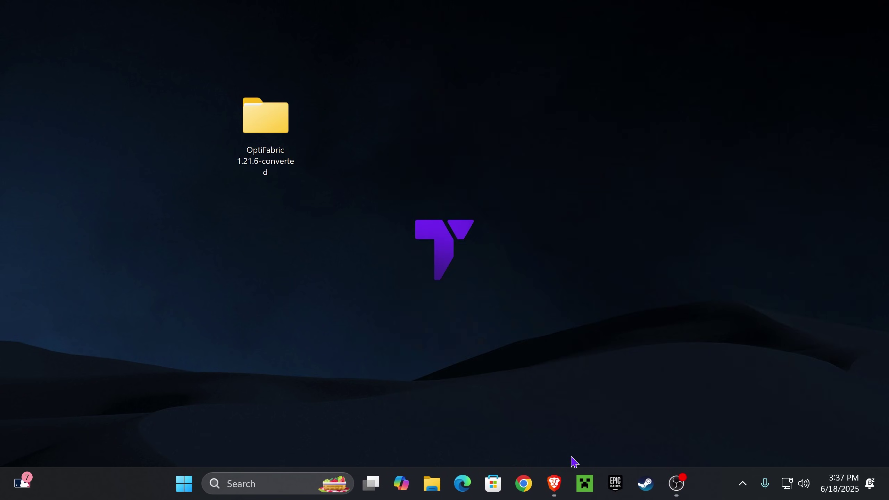
Open the Minecraft Launcher and include modded versions in the Java Edition installations list
click(587, 485)
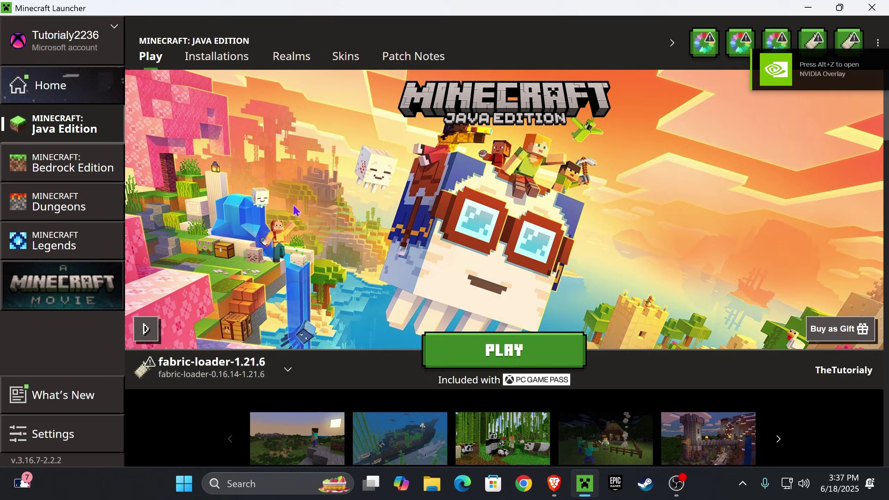
click(209, 60)
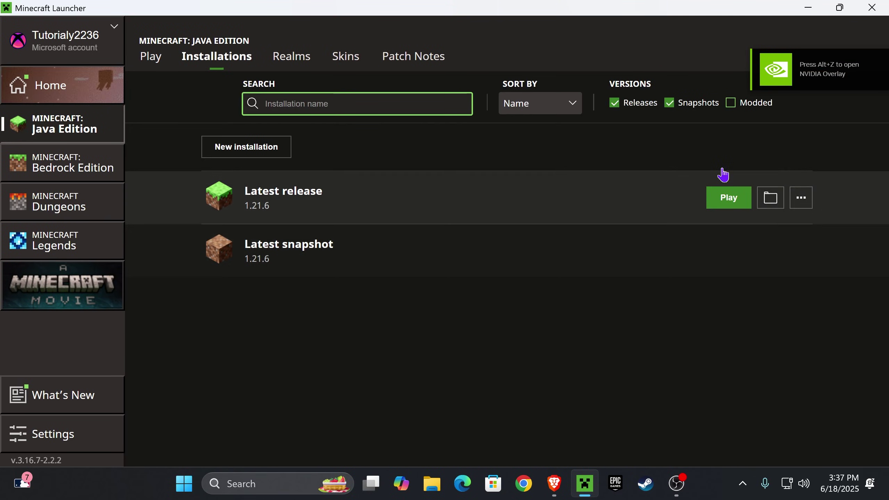
click(731, 103)
scroll(587, 268, down, 1)
scroll(565, 264, up, 1)
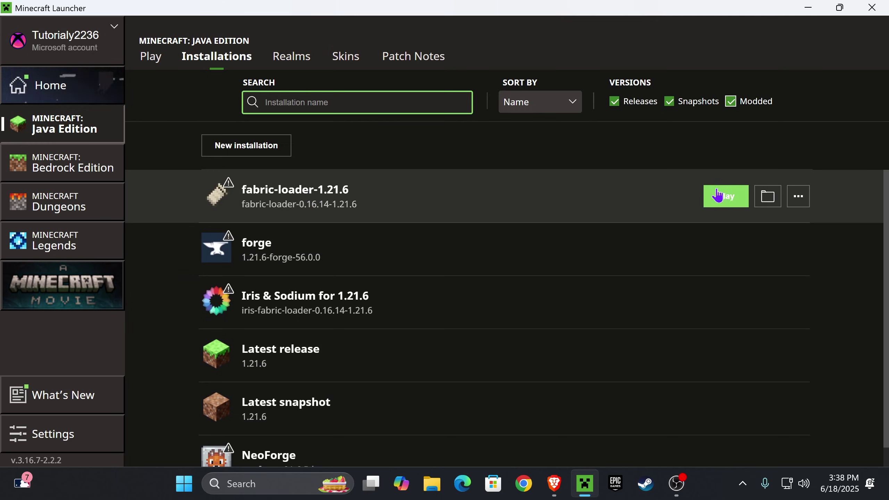
Open the fabric-loader-1.21.6 installation's .minecraft folder and delete the old mods folder in it
click(768, 199)
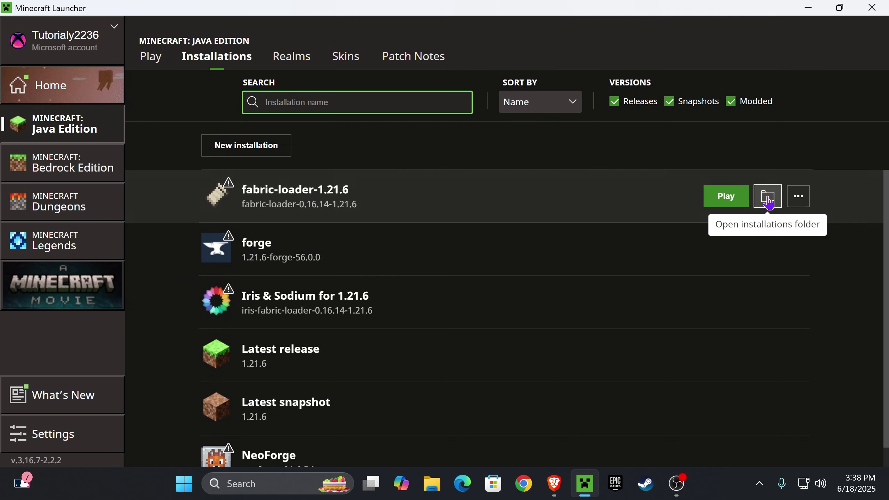
click(800, 34)
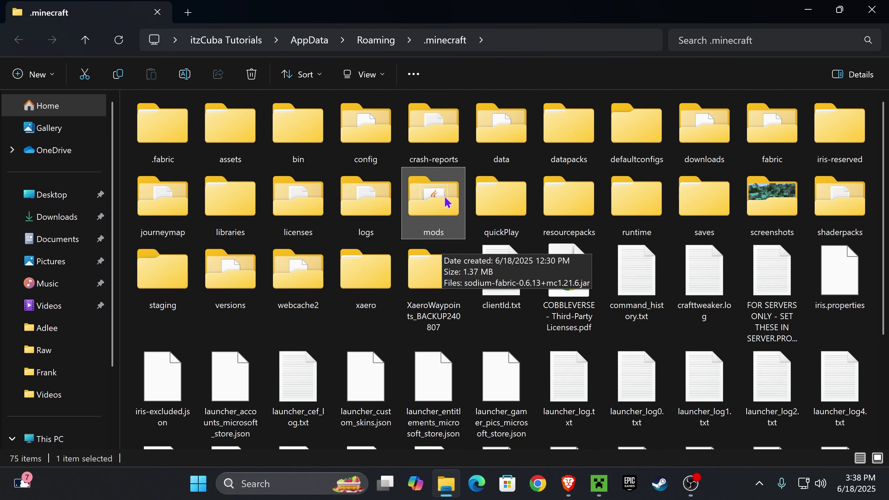
key(Delete)
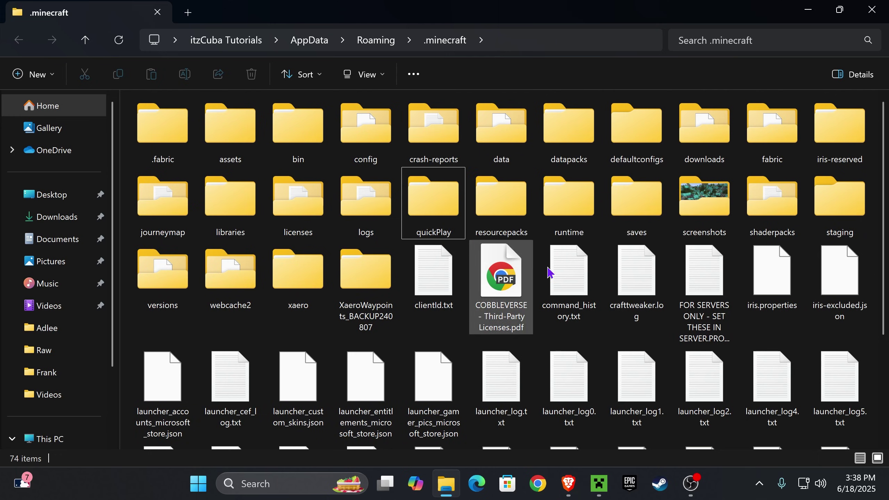
Shrink the .minecraft window and open the OptiFabric 1.21.6-converted folder from the desktop side by side with it
click(808, 9)
click(807, 8)
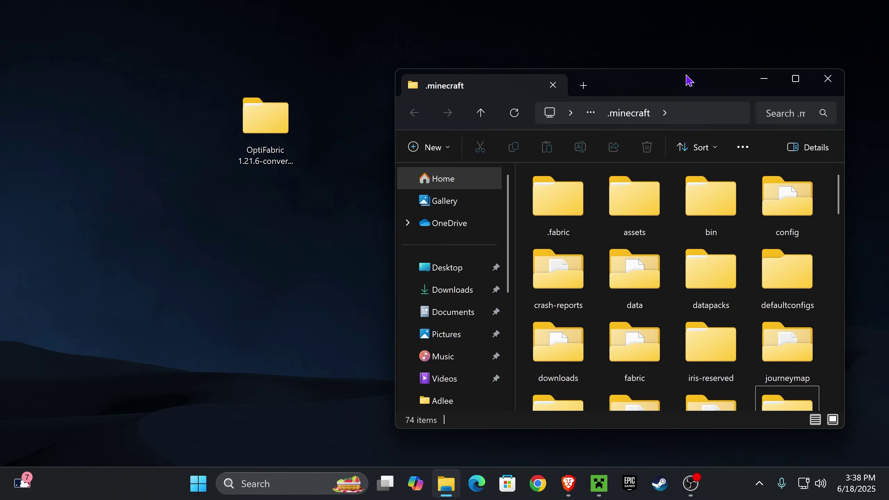
double_click(274, 123)
drag(610, 65, 287, 63)
drag(259, 245, 207, 154)
scroll(682, 189, down, 2)
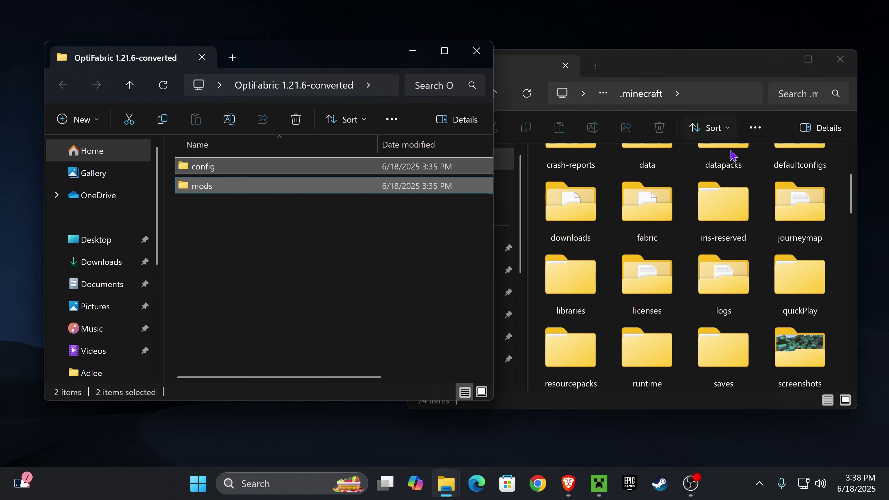
scroll(687, 217, up, 2)
click(315, 213)
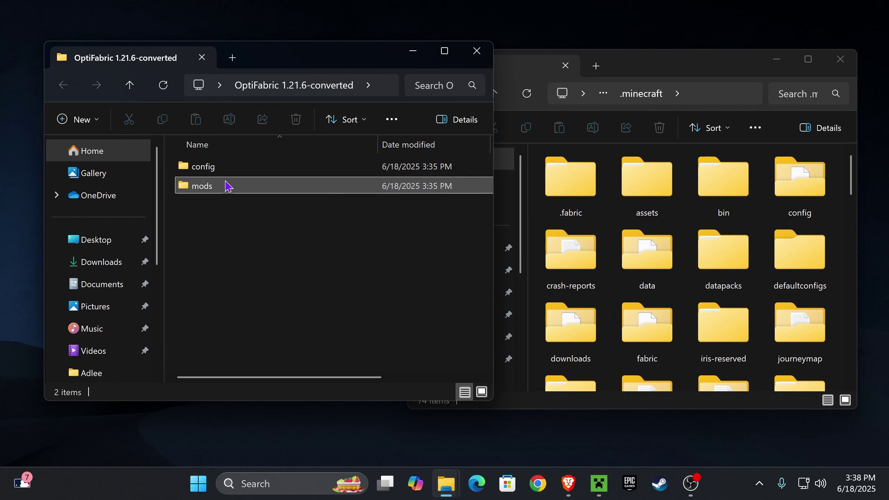
Check the files in the OptiFabric config folder and return to its parent folder
click(205, 168)
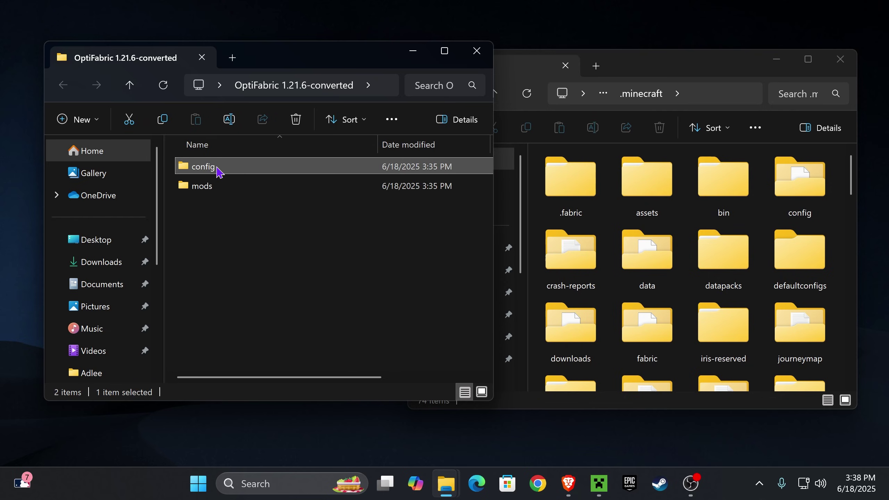
double_click(217, 169)
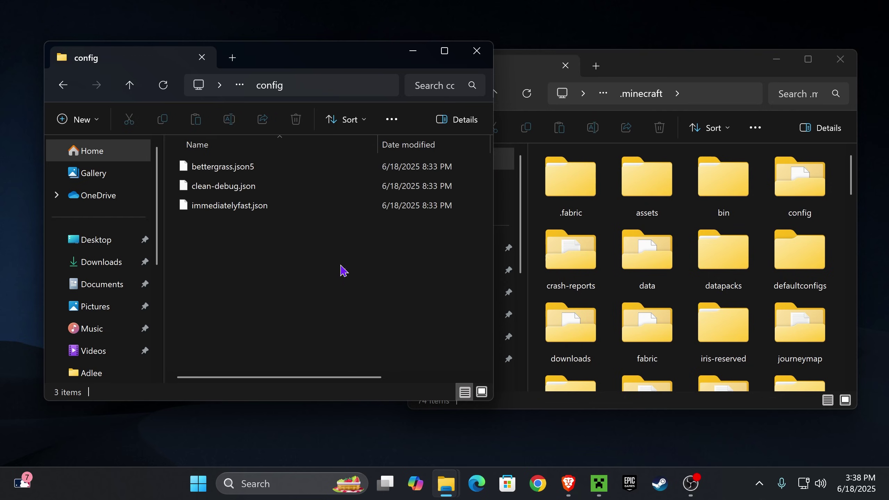
click(63, 85)
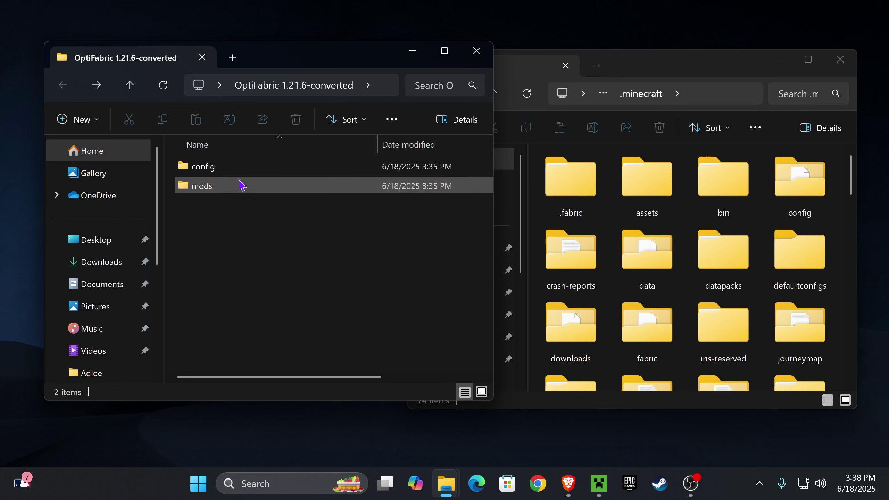
Move the OptiFabric config and mods folders into .minecraft, replacing the duplicate immediatelyfast.json file
key(ctrl+a)
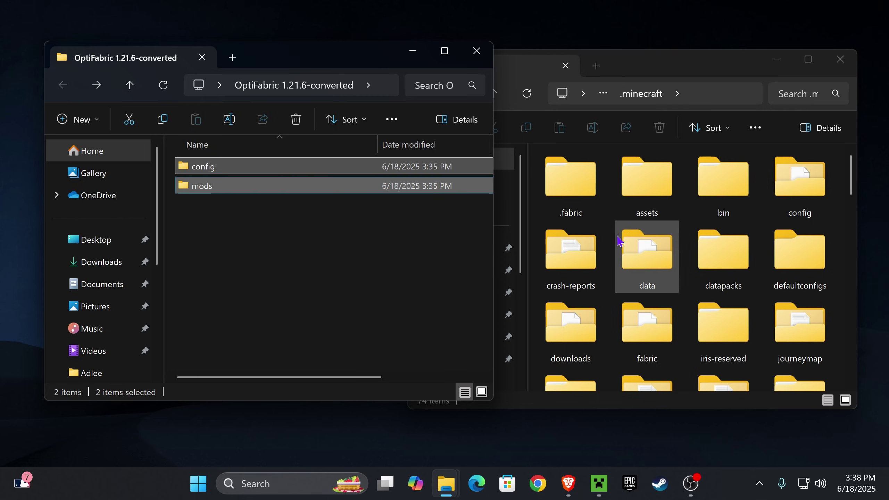
drag(337, 235, 537, 226)
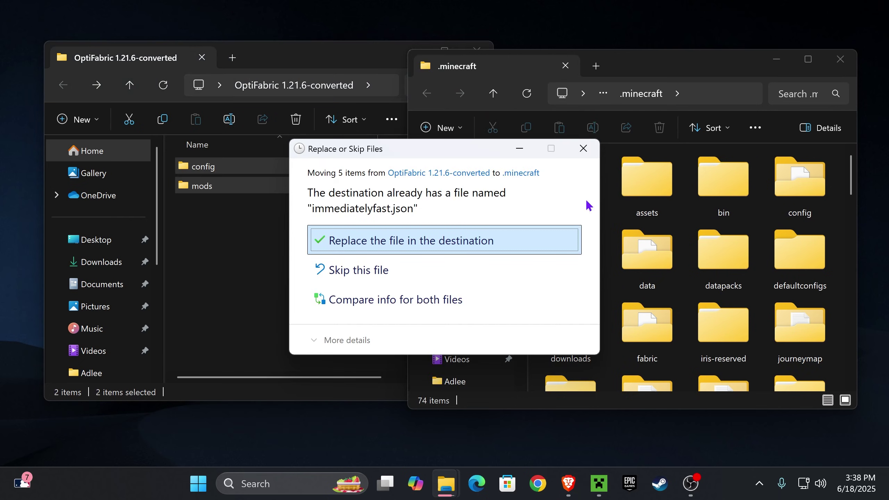
click(403, 241)
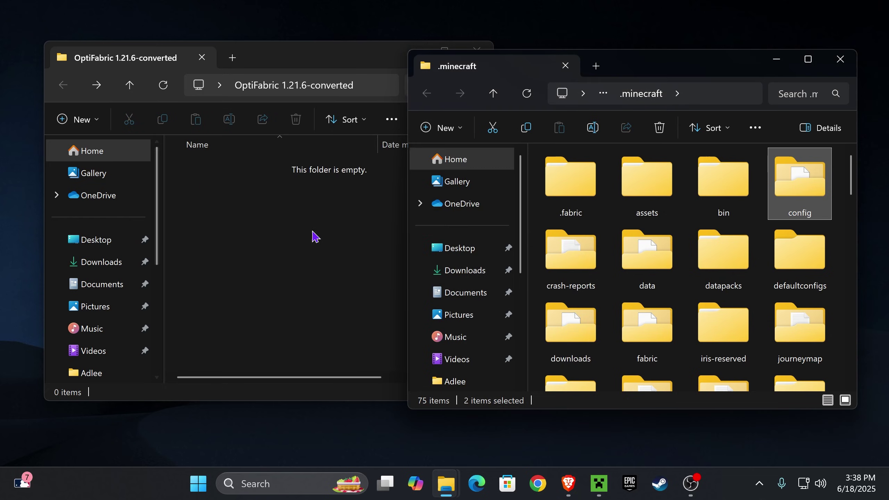
Delete the emptied OptiFabric folder from the desktop and close the open folder windows
click(297, 264)
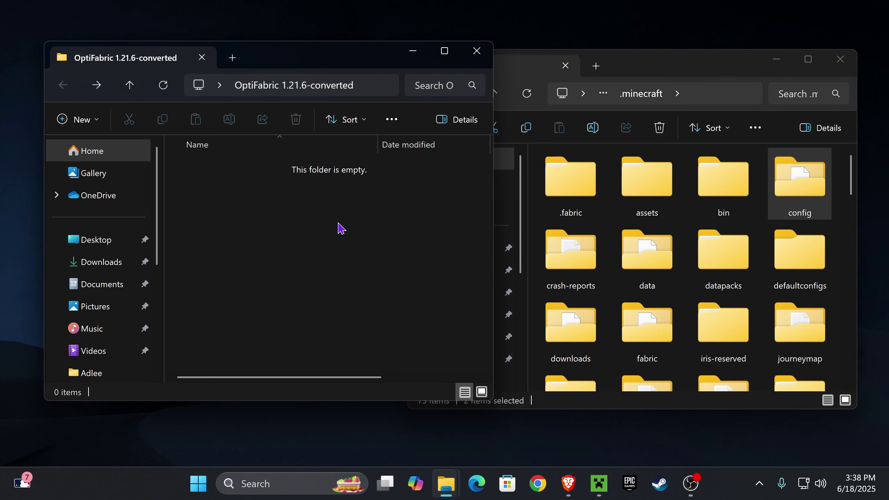
click(479, 50)
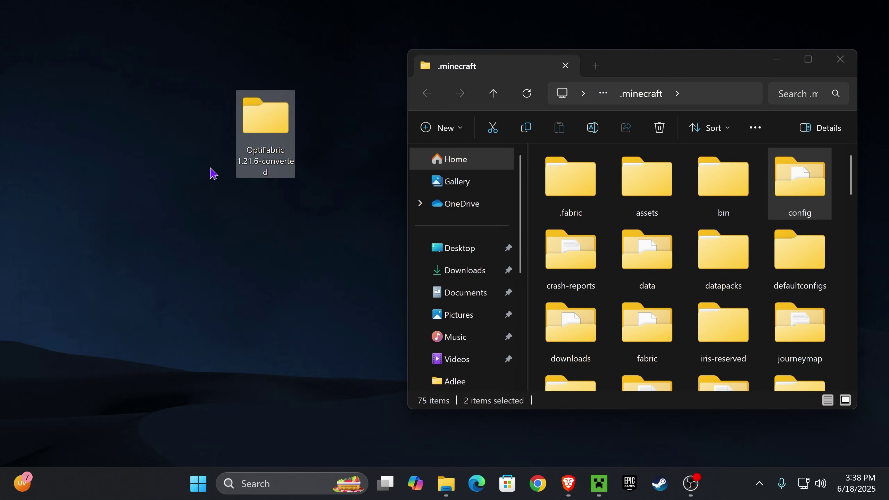
key(Delete)
drag(825, 52, 774, 54)
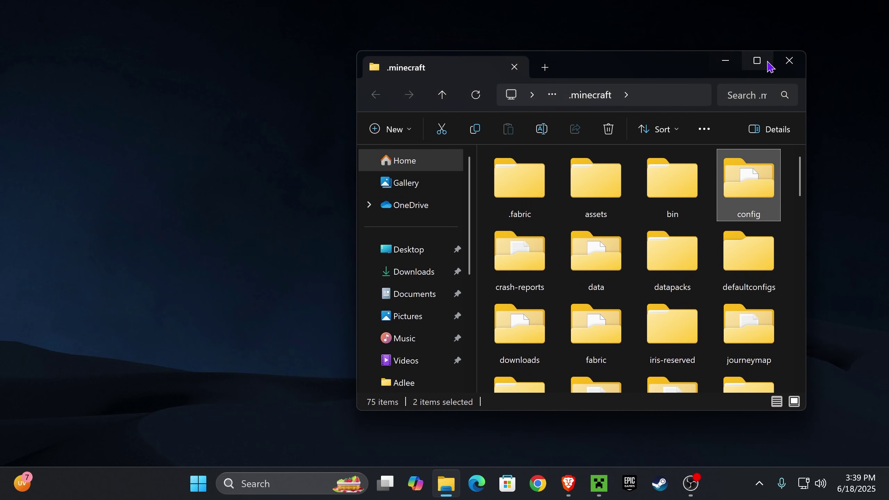
click(790, 69)
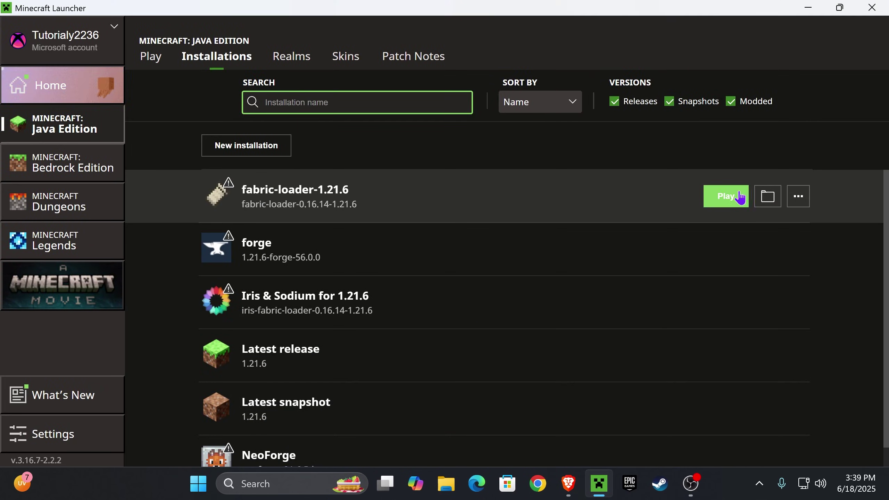
Launch the fabric-loader-1.21.6 installation and review the game's list of installed mods, returning to the title screen
click(725, 196)
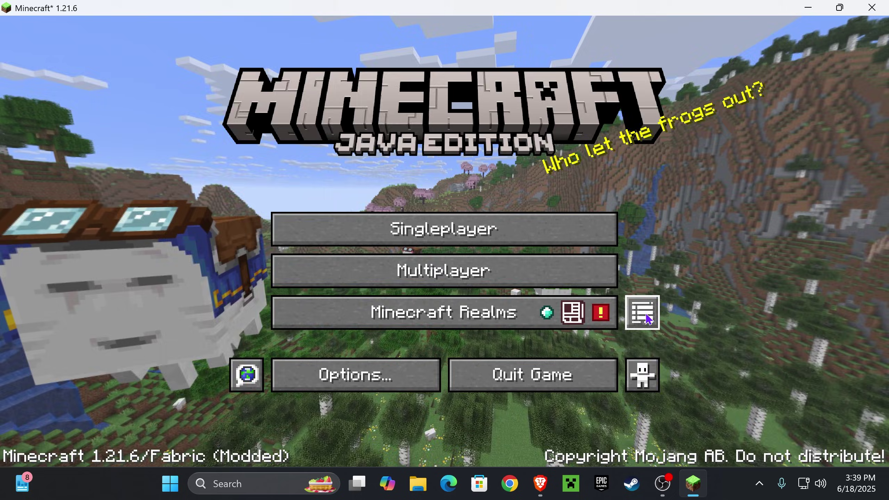
click(628, 315)
scroll(246, 228, down, 3)
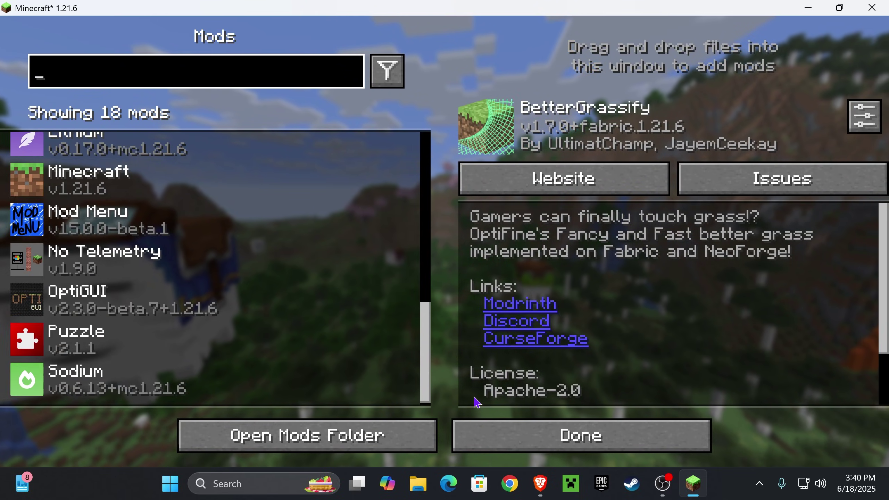
click(483, 434)
Start creating a new singleplayer world
click(512, 235)
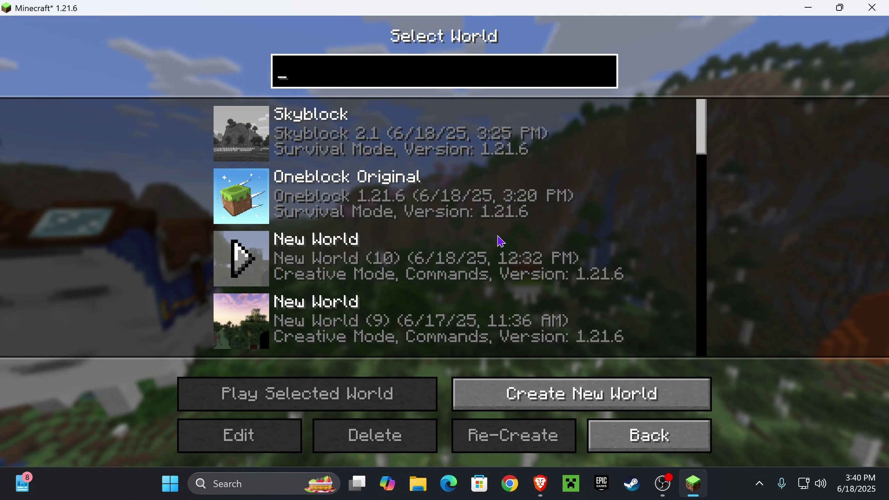
click(550, 393)
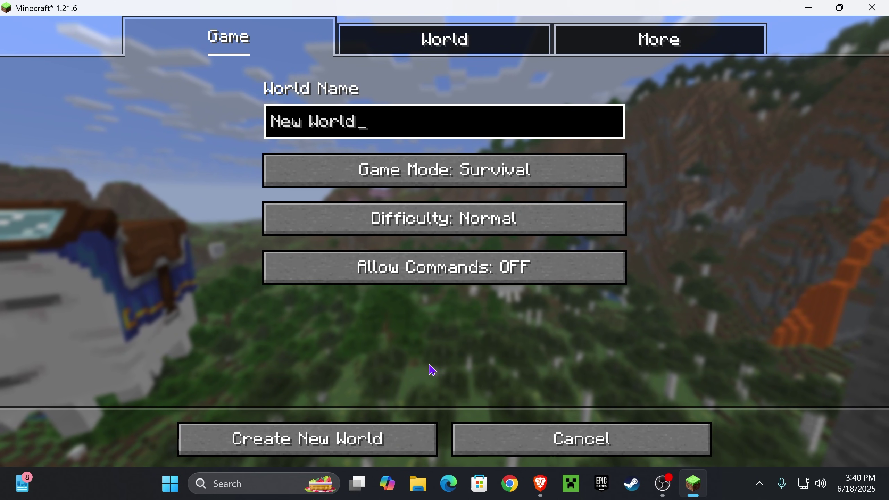